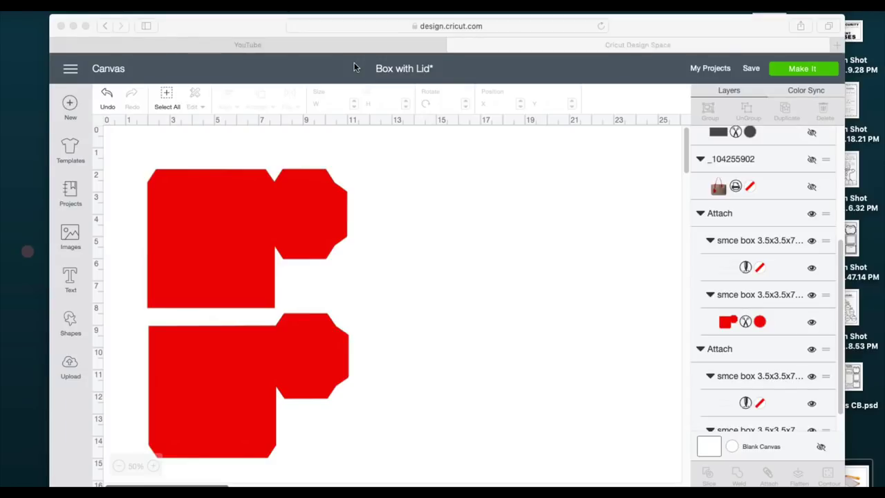
Bring the Box with Lid design window into focus.
click(494, 193)
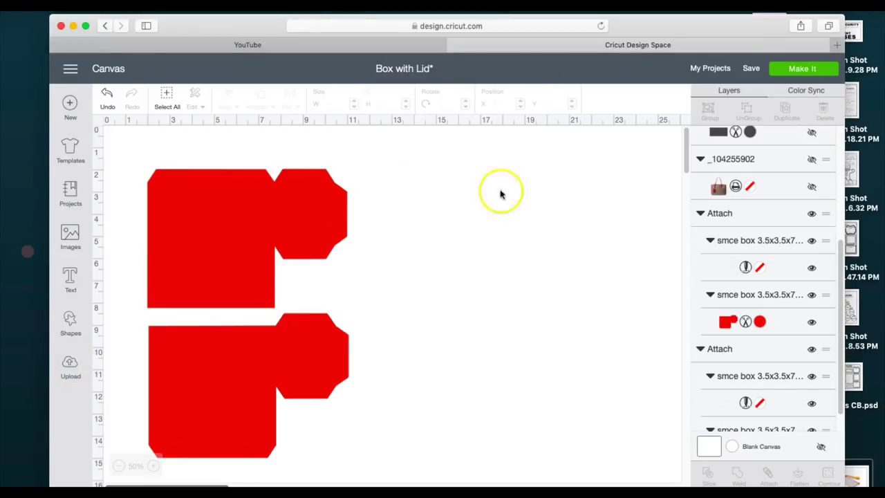
Insert the red-handled tote bag image from the uploaded images.
click(71, 366)
click(283, 297)
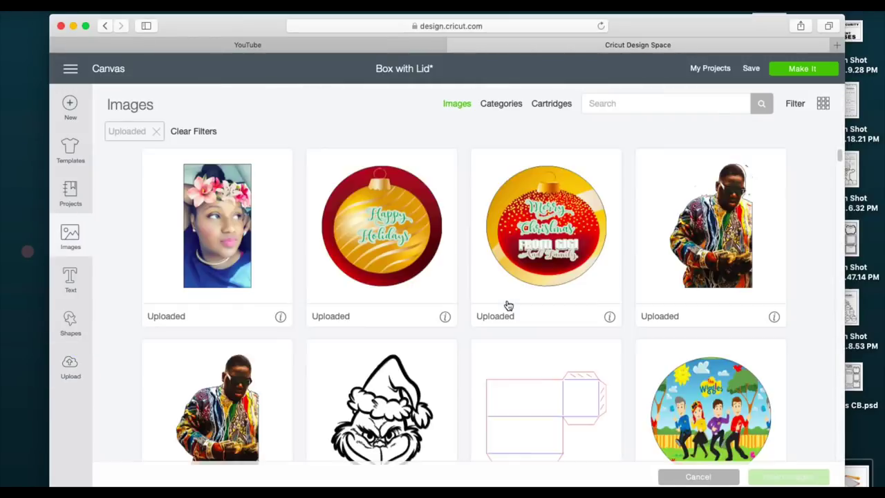
scroll(508, 306, down, 10)
click(721, 272)
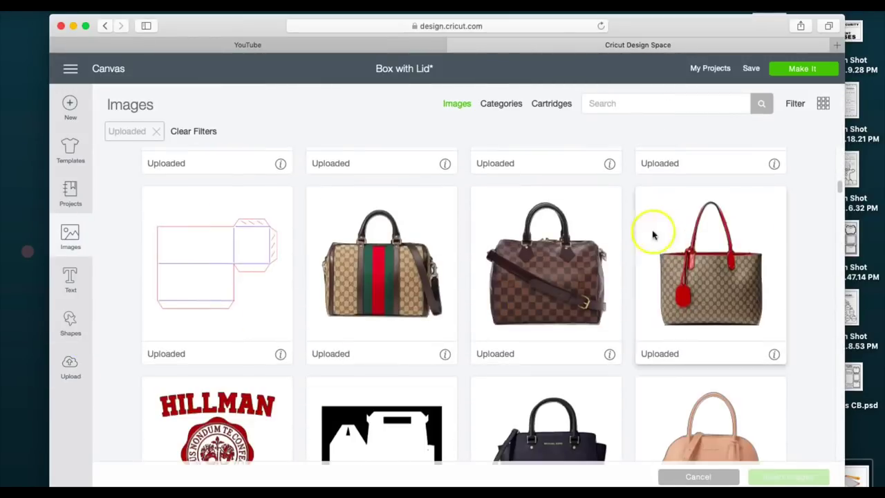
click(808, 476)
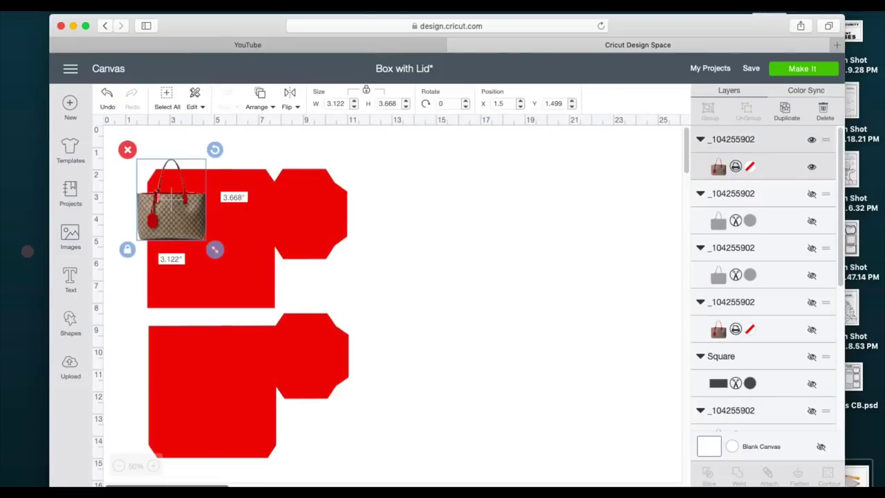
Move the bag right of the box pieces and resize it to 6.75 inches wide.
drag(352, 234, 492, 210)
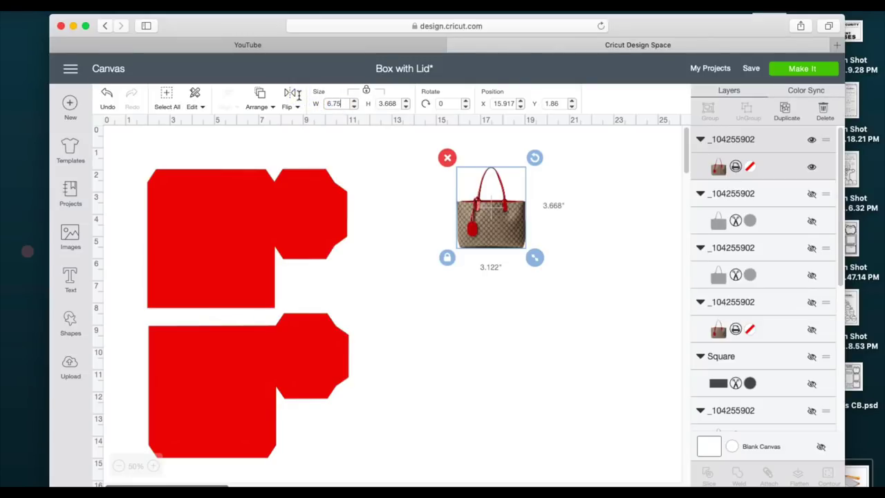
key(Return)
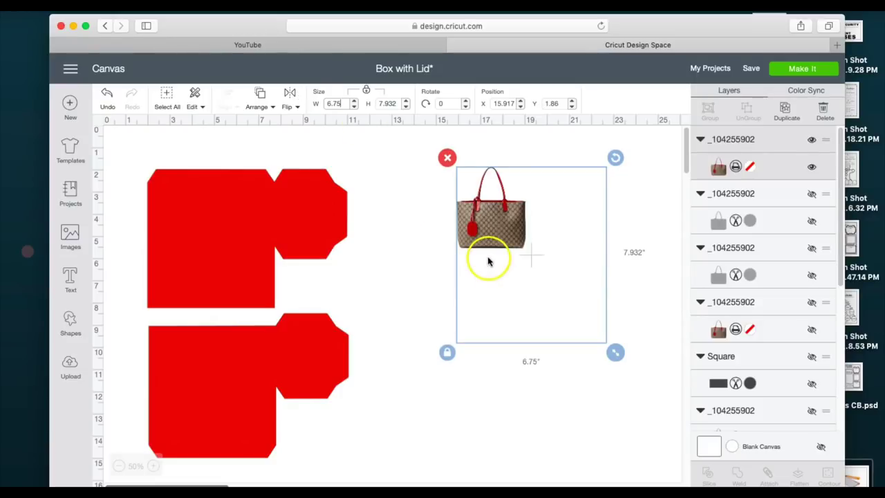
drag(525, 307, 498, 294)
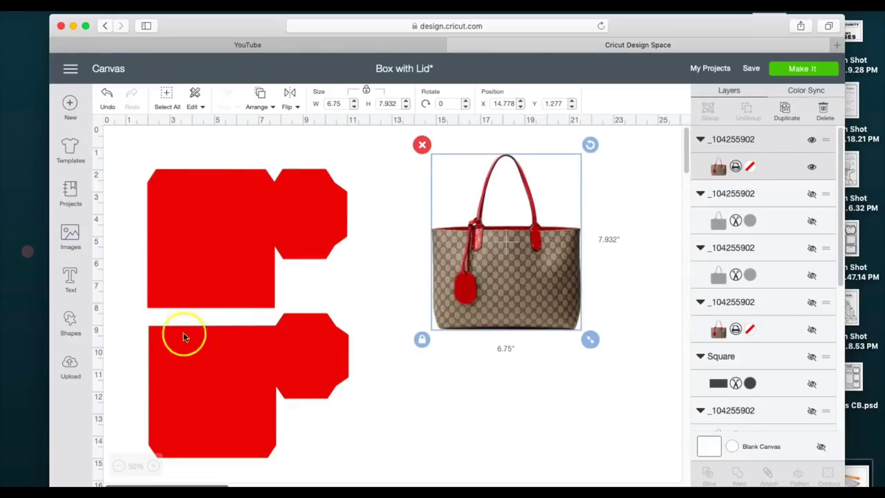
Add a square from Shapes and place it over the bag image.
click(72, 323)
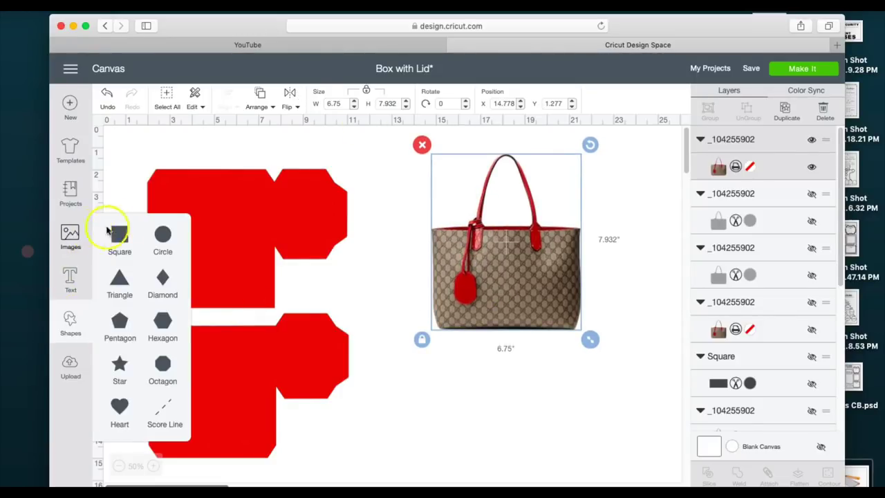
click(119, 235)
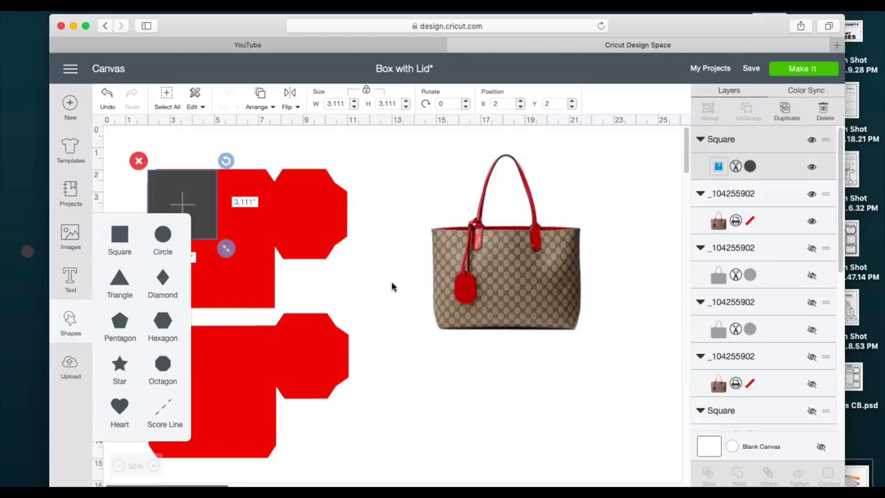
drag(214, 218, 500, 298)
Unlock proportions and resize the square to 5.75 by 2.75 inches.
click(426, 335)
drag(515, 332, 573, 327)
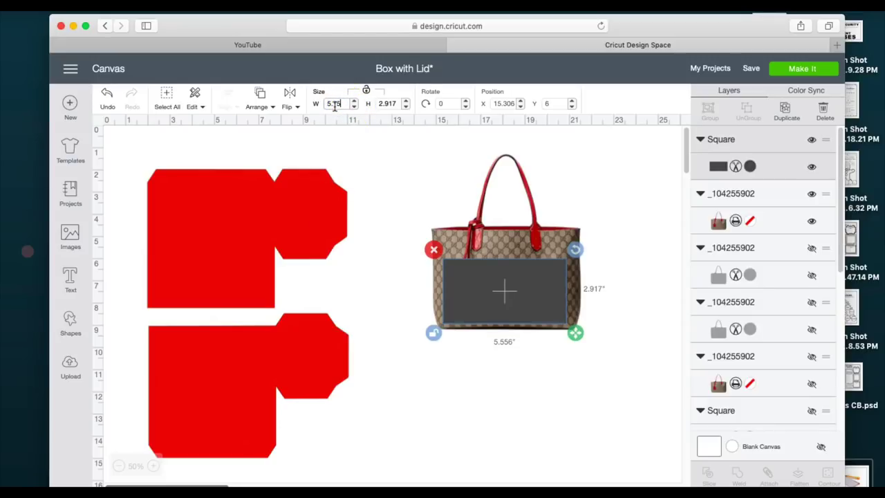
key(Return)
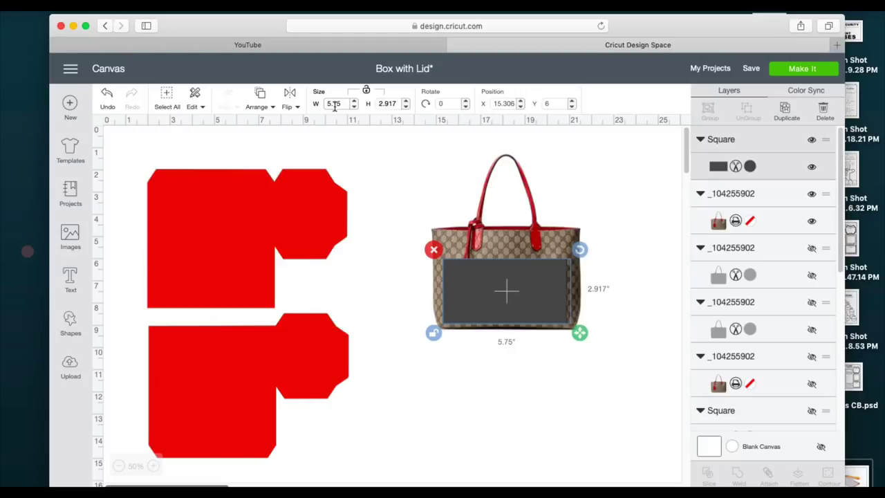
click(385, 99)
text(2.75)
key(Return)
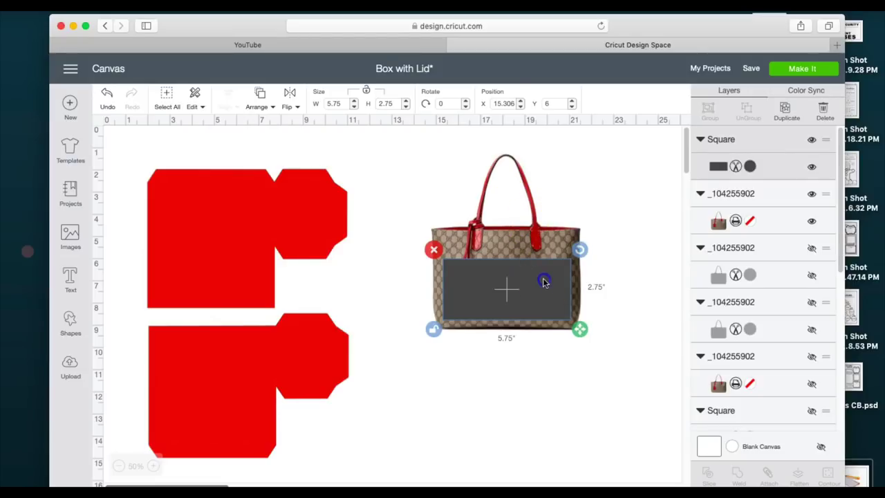
Move the dark rectangle below the bag image.
drag(543, 281, 523, 409)
scroll(540, 296, down, 2)
scroll(540, 296, down, 5)
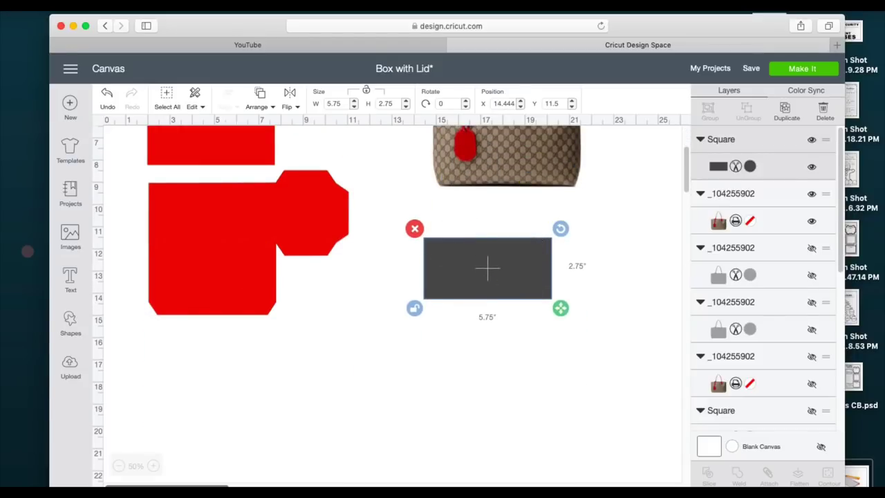
Insert the box template and position its red piece over the grey rectangle.
click(69, 366)
scroll(297, 300, down, 8)
click(282, 181)
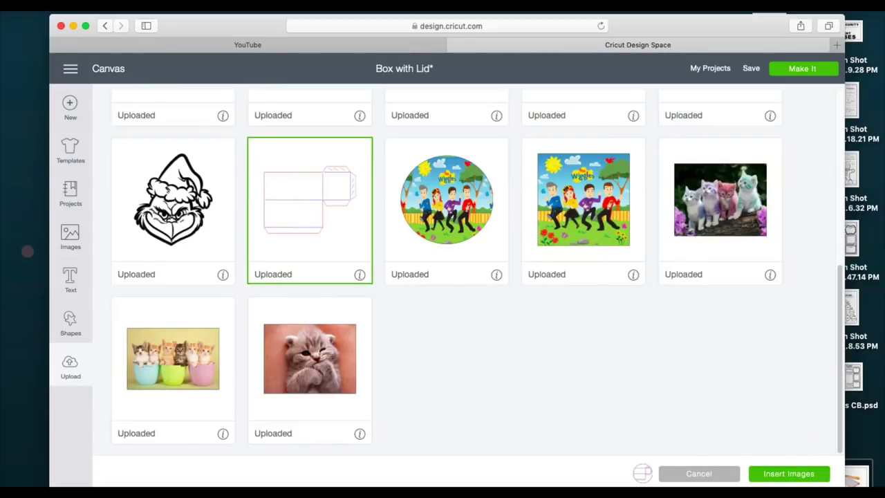
click(788, 474)
click(250, 267)
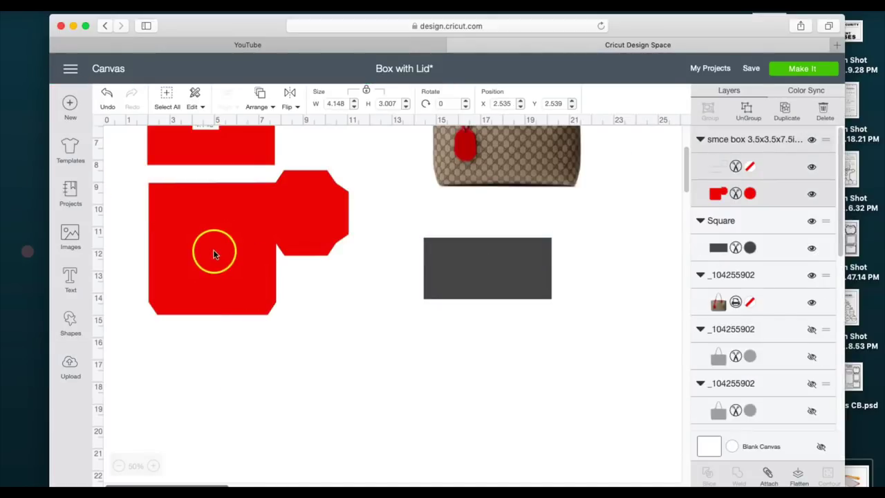
scroll(214, 234, up, 3)
drag(214, 215, 472, 376)
scroll(472, 376, up, 3)
drag(297, 255, 340, 304)
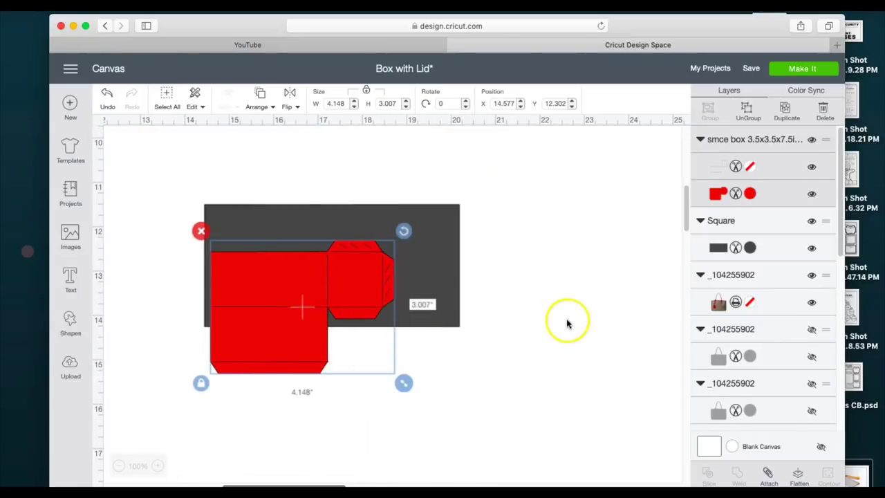
Ungroup the template and change its fold-line layer from cut to score.
click(751, 113)
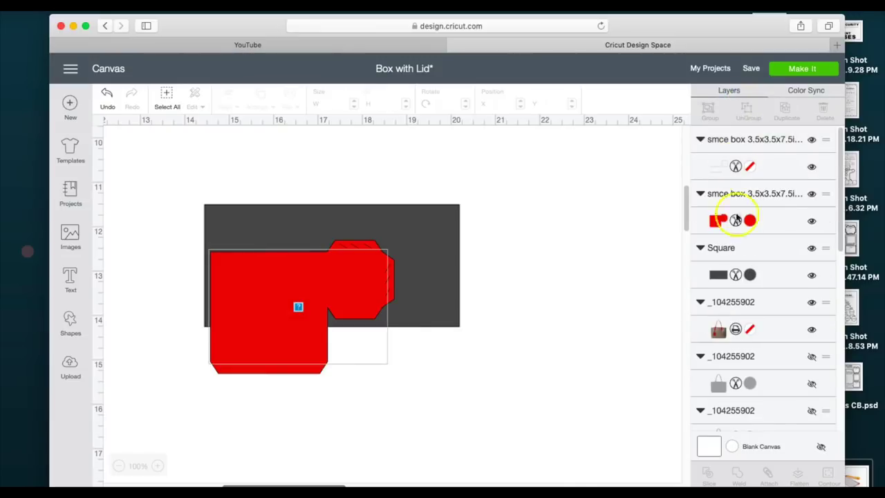
click(726, 171)
click(723, 169)
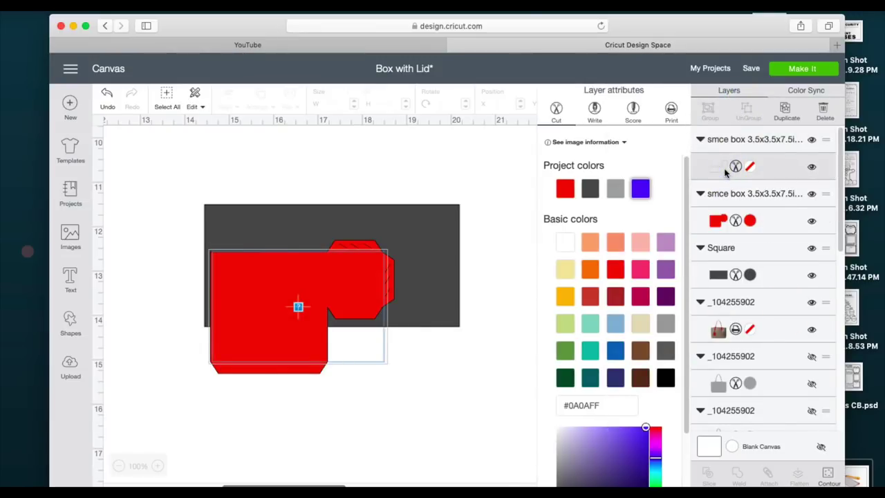
click(633, 111)
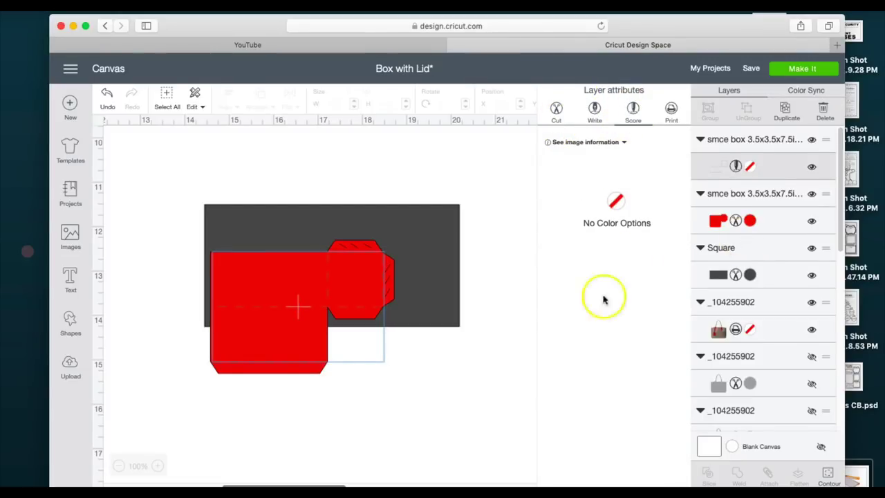
click(495, 323)
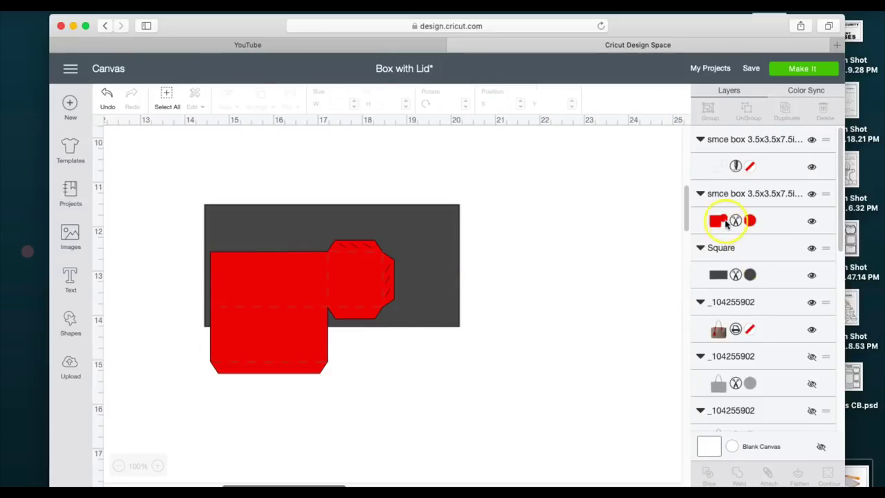
Hide the red box piece's small slash-line contours so they won't be cut.
click(718, 221)
click(827, 476)
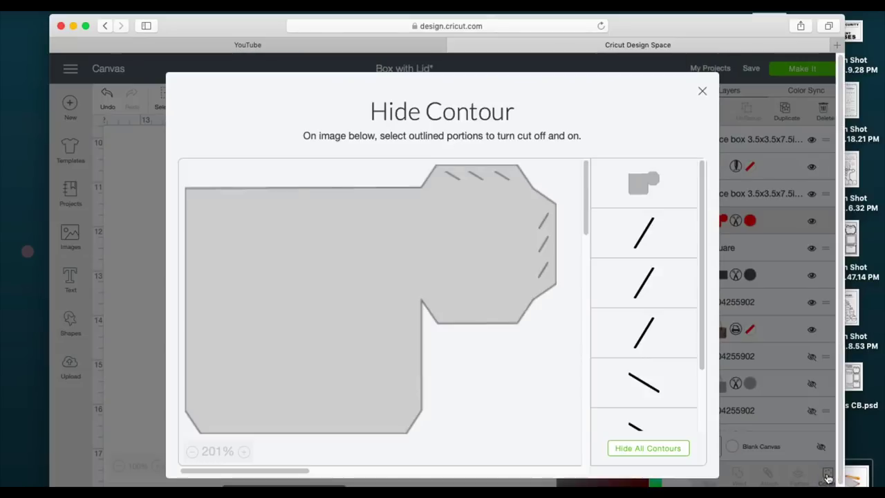
click(643, 233)
click(650, 287)
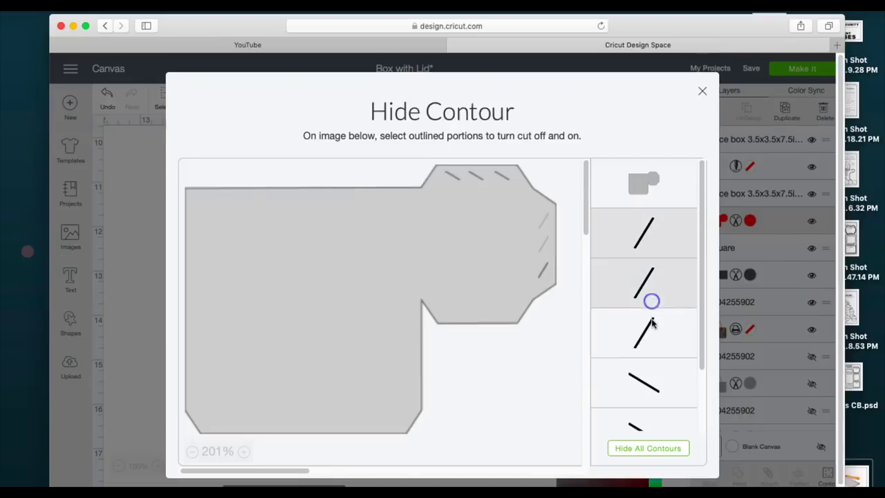
click(653, 325)
click(659, 368)
scroll(668, 362, down, 3)
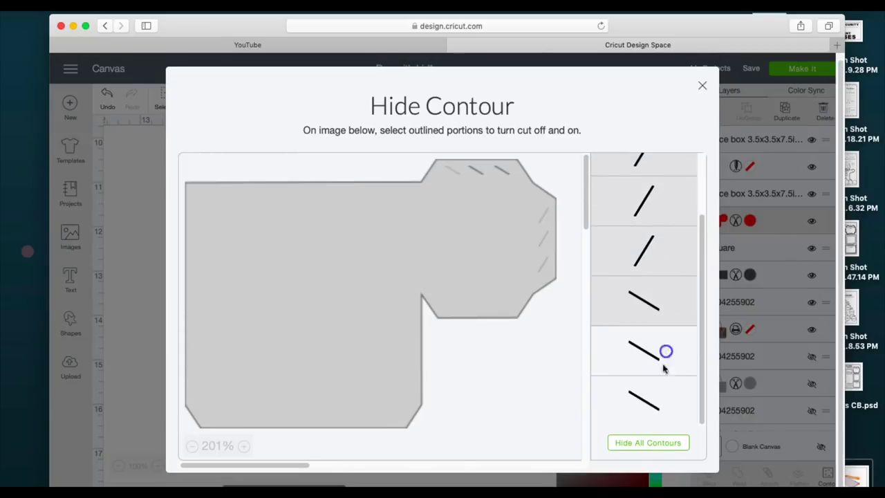
click(652, 400)
click(701, 86)
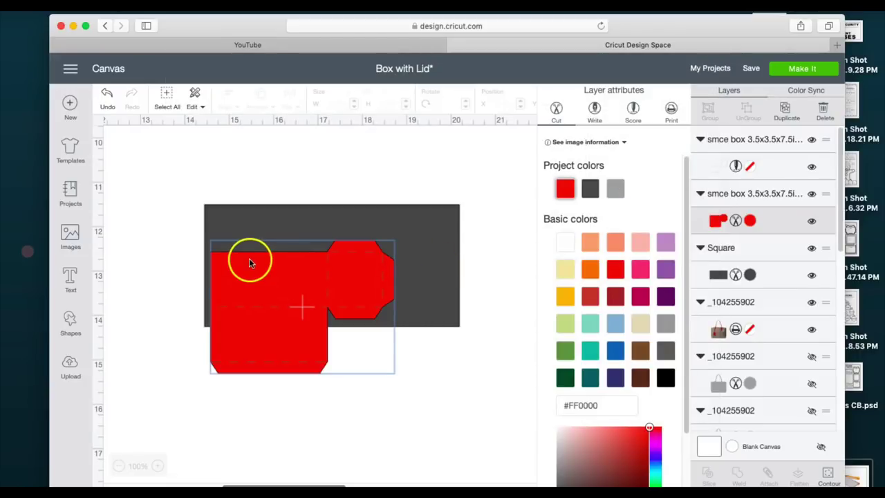
click(405, 208)
Attach the two red box pieces into one group.
drag(405, 208, 425, 153)
drag(311, 409, 287, 312)
click(765, 476)
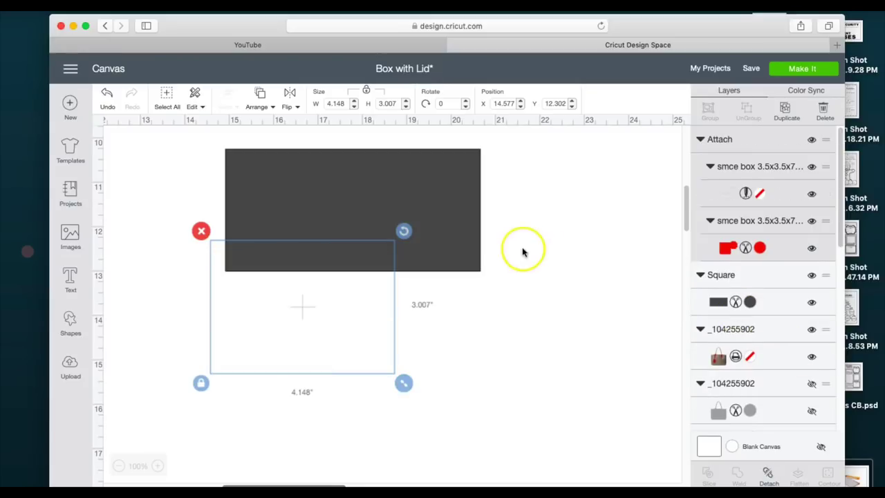
Enlarge the attached red box pieces proportionally against the grey rectangle.
drag(449, 221, 434, 327)
click(286, 290)
click(470, 332)
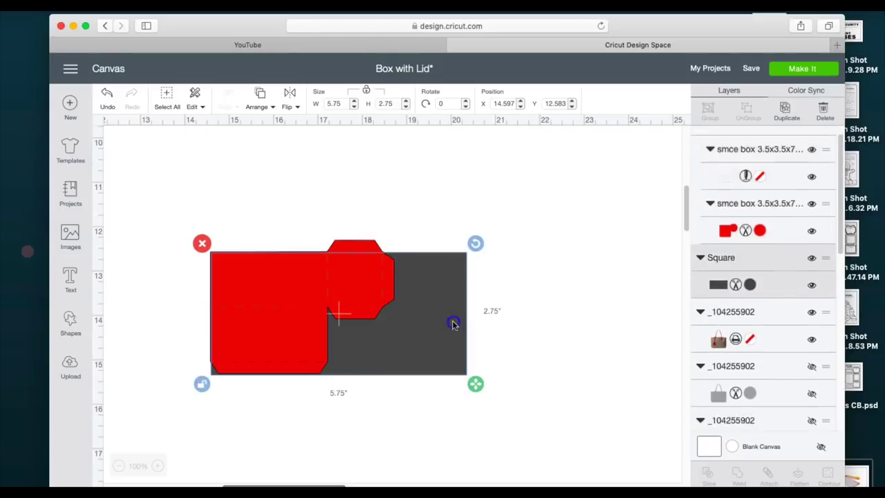
click(434, 312)
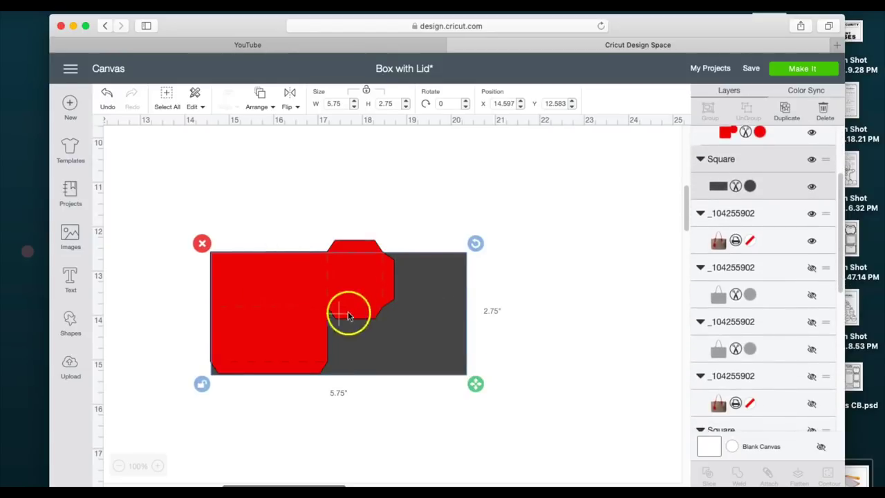
click(369, 310)
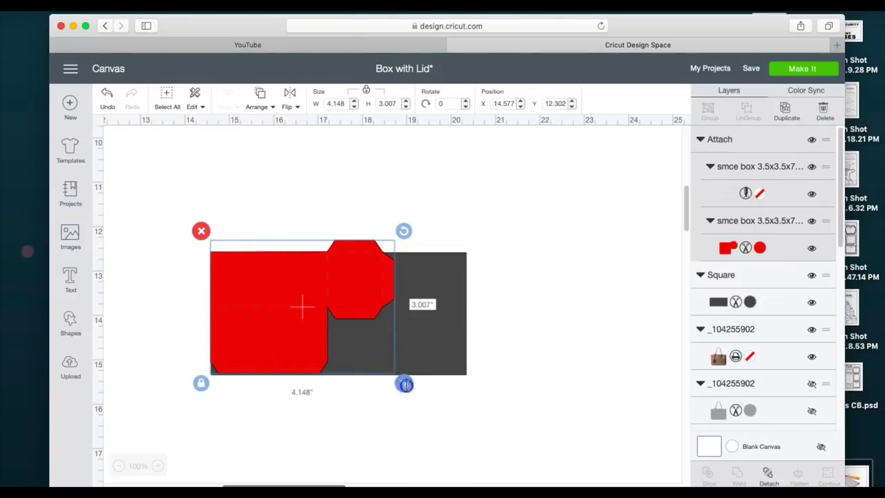
drag(404, 382, 579, 456)
mouse_move(369, 289)
mouse_down()
mouse_move(364, 276)
mouse_move(372, 277)
mouse_up()
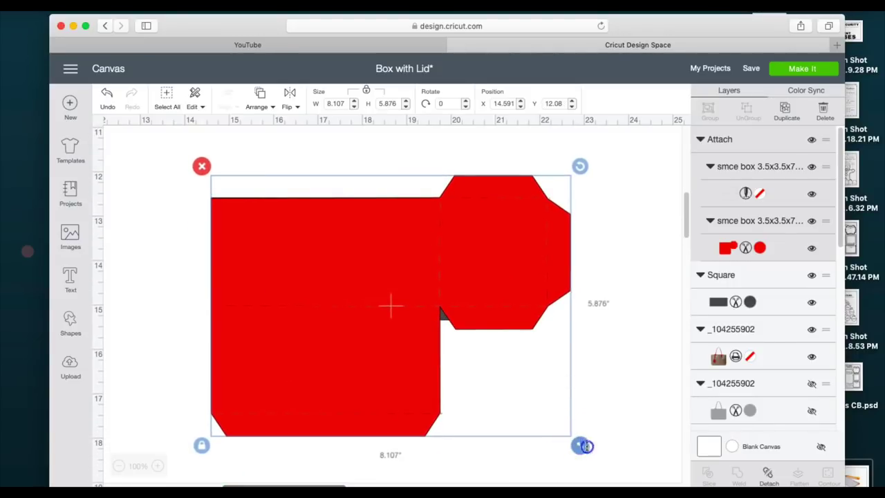
drag(579, 445, 596, 455)
click(115, 211)
click(213, 234)
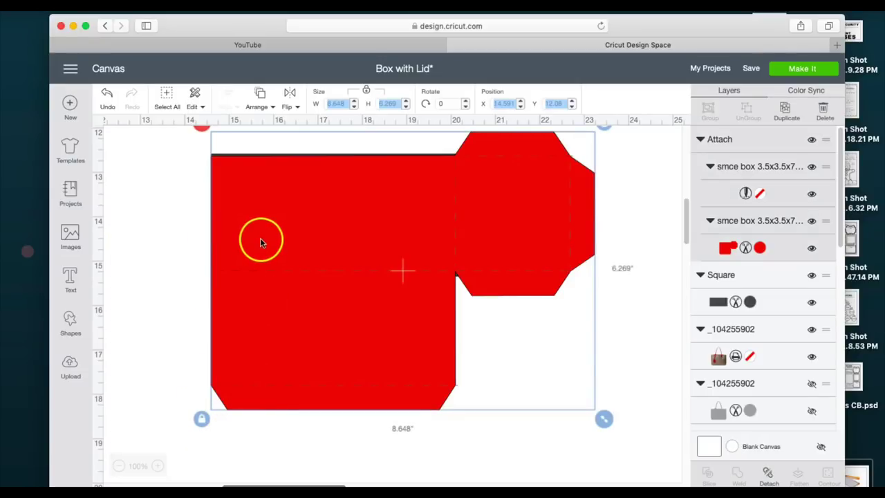
Detach the red pieces and place the grey rectangle over the handbag's body.
right_click(272, 208)
click(299, 136)
scroll(401, 290, down, 5)
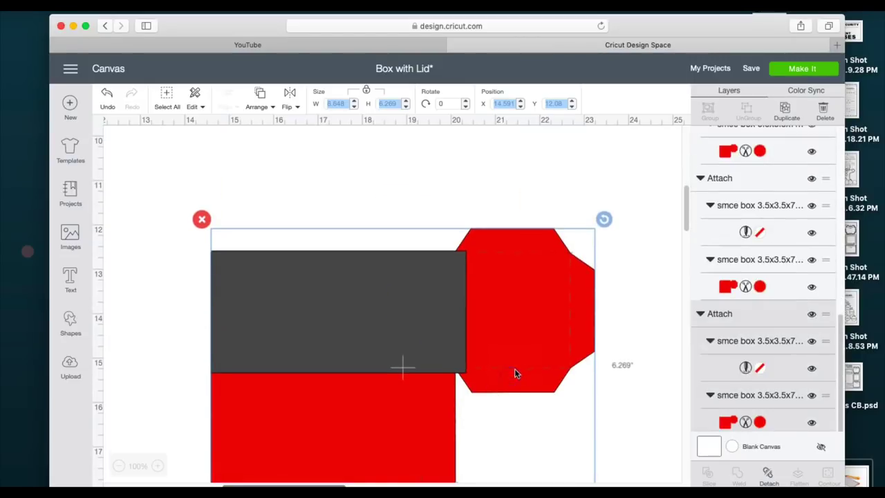
scroll(515, 373, down, 3)
drag(604, 411, 611, 419)
key(super+z)
scroll(458, 247, up, 5)
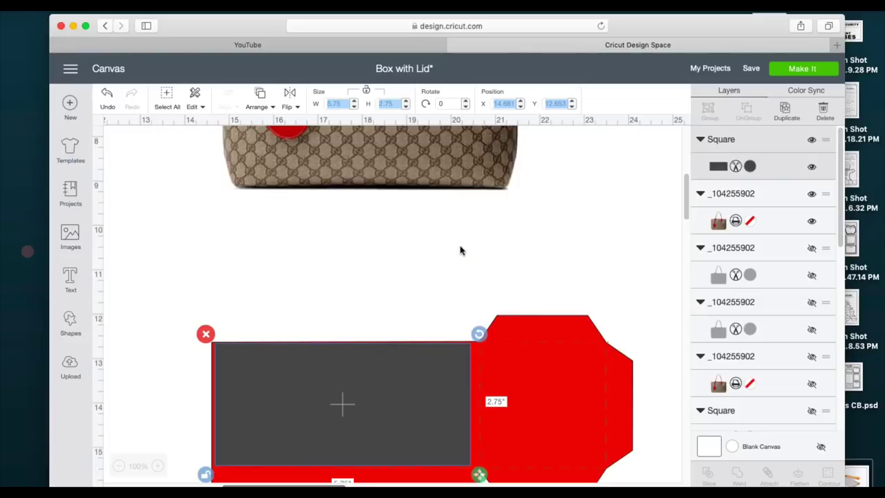
scroll(460, 250, up, 2)
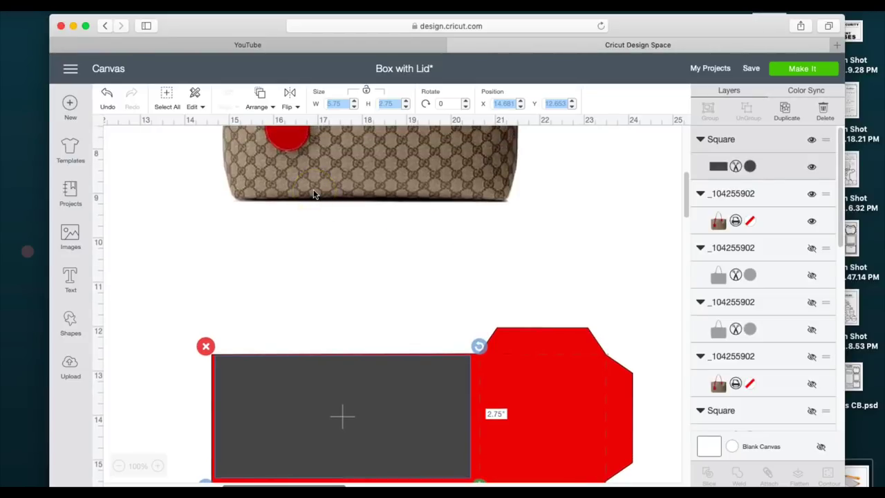
scroll(313, 194, up, 8)
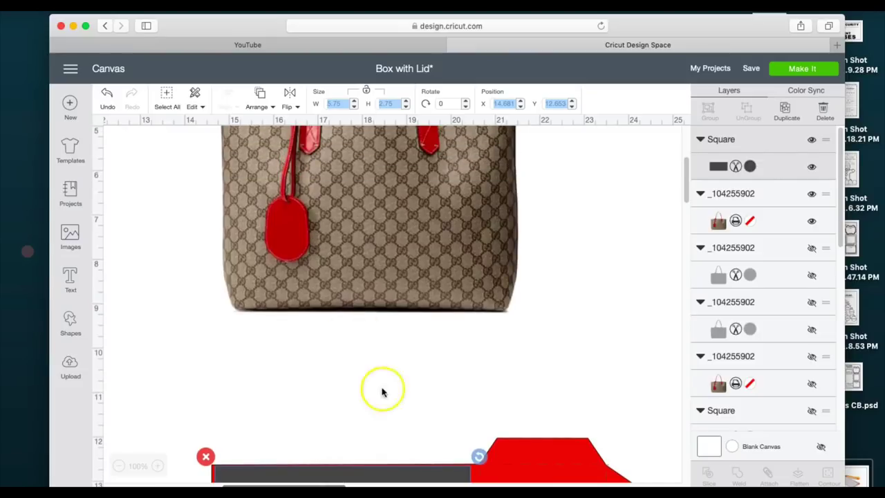
drag(392, 479, 421, 197)
scroll(442, 199, up, 3)
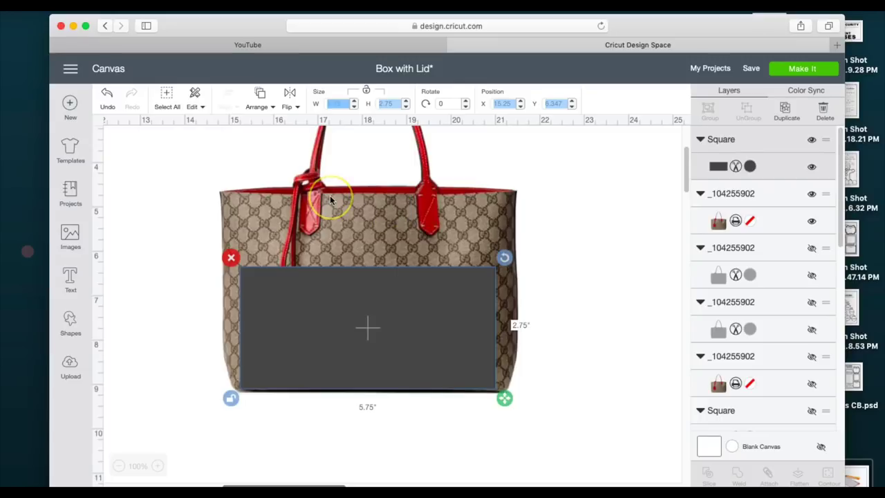
scroll(329, 199, up, 2)
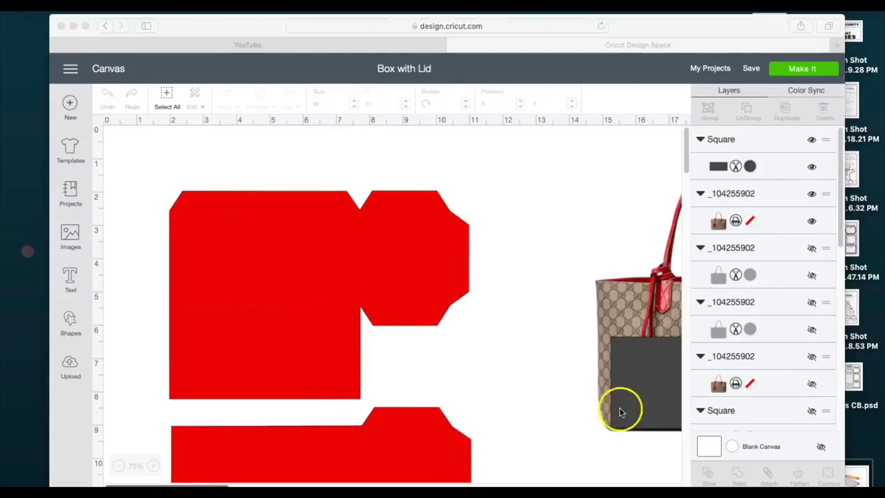
Size the upper red box piece to 9 × 6.25 inches and the lower to 9 × 6.5.
drag(620, 411, 546, 392)
click(407, 298)
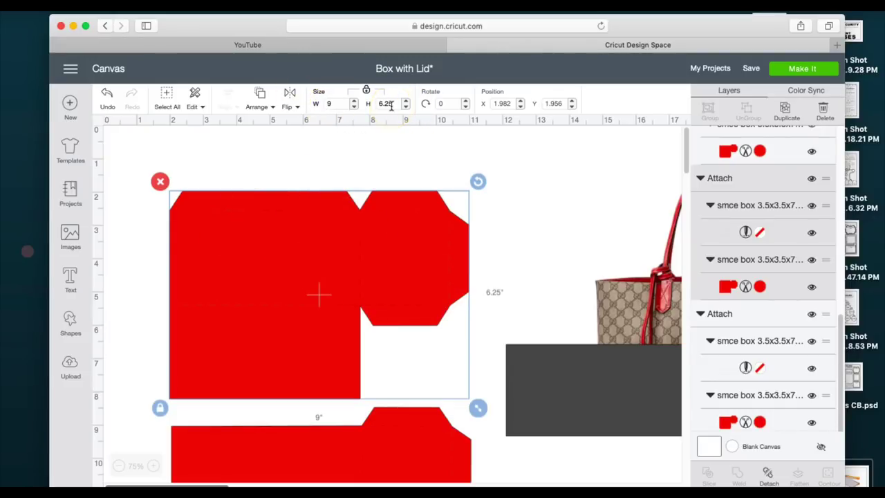
scroll(392, 165, down, 5)
click(345, 211)
scroll(345, 211, up, 3)
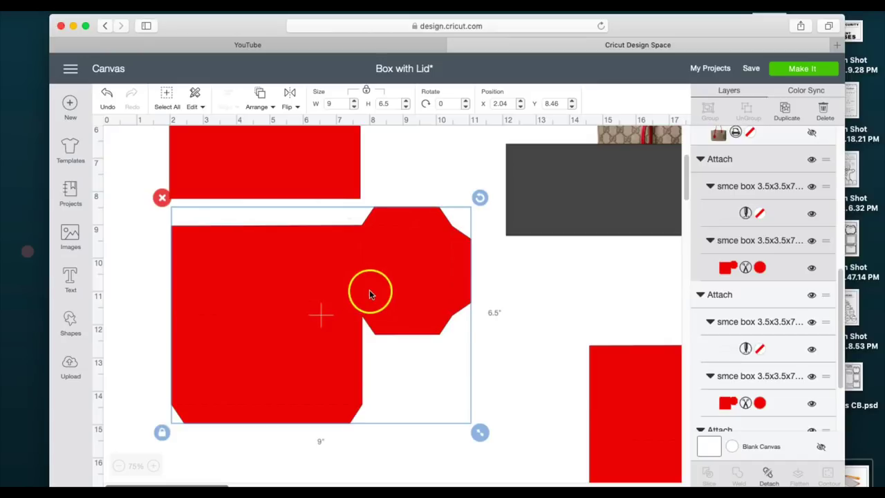
scroll(377, 294, up, 6)
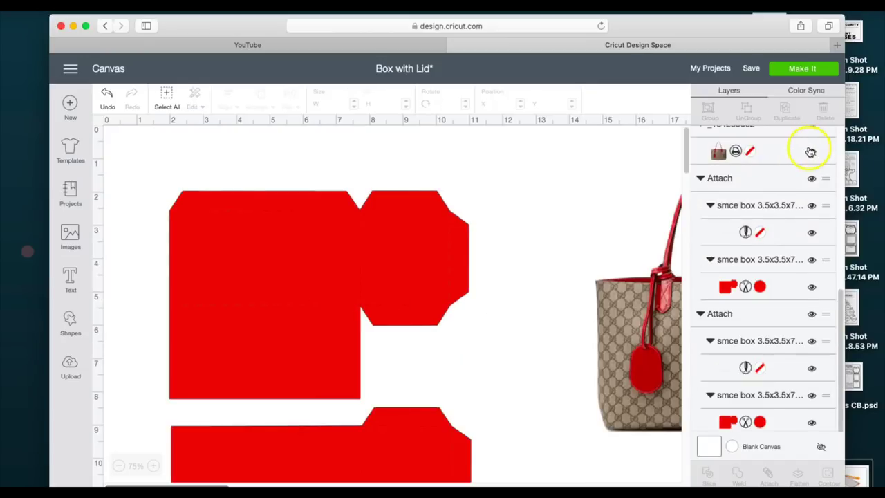
Adjust the handbag image and make its hidden layers visible again.
click(810, 151)
mouse_move(641, 349)
mouse_down()
mouse_move(577, 290)
mouse_move(650, 354)
mouse_up()
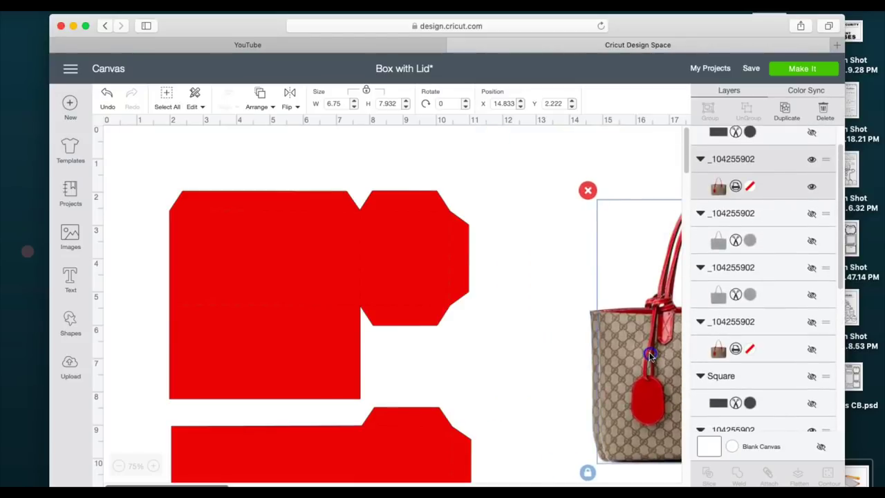
click(811, 240)
click(811, 293)
click(811, 268)
scroll(591, 343, down, 5)
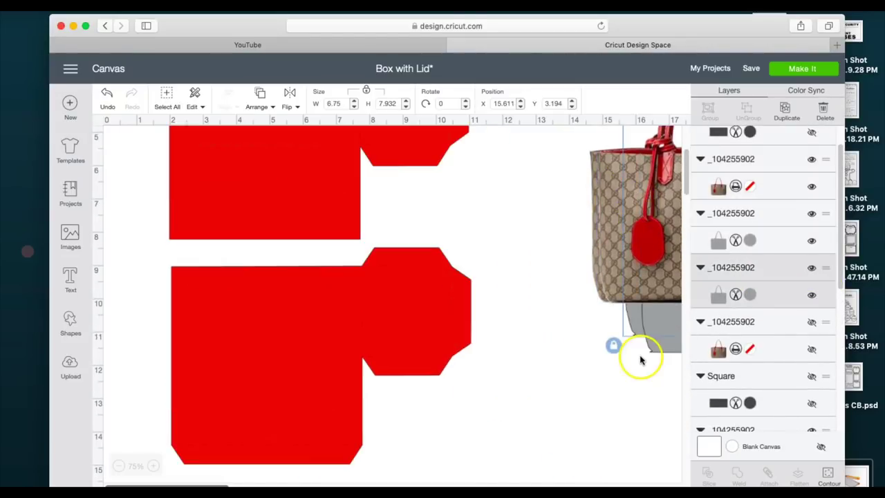
Send the project to its six mats, preview mats 4 and 5, and start printing the handbag mat.
click(814, 70)
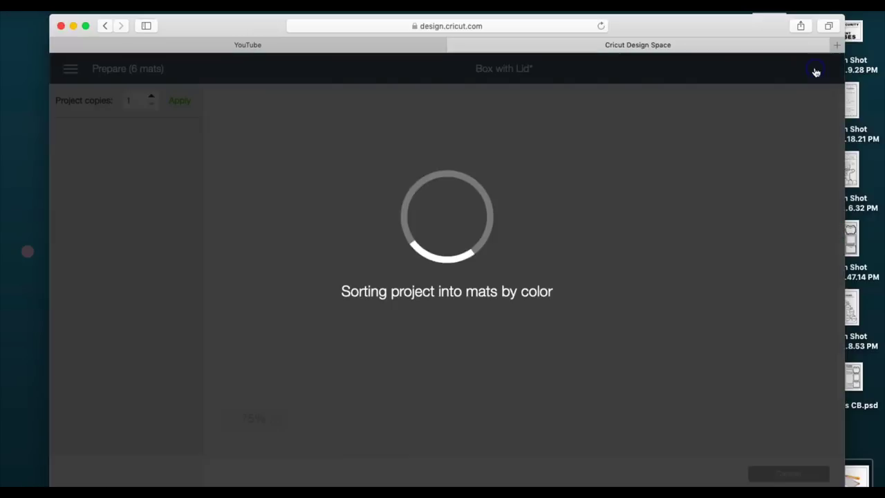
scroll(104, 145, down, 8)
scroll(99, 188, up, 2)
scroll(93, 166, down, 2)
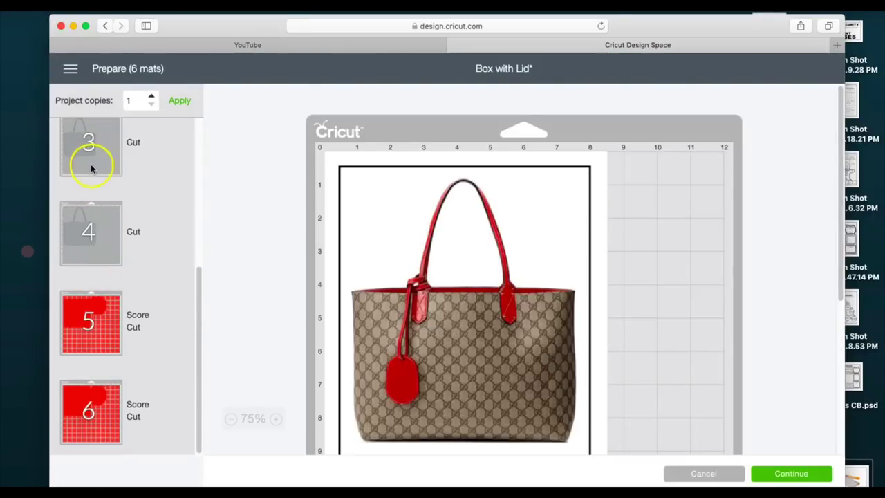
click(97, 231)
click(94, 318)
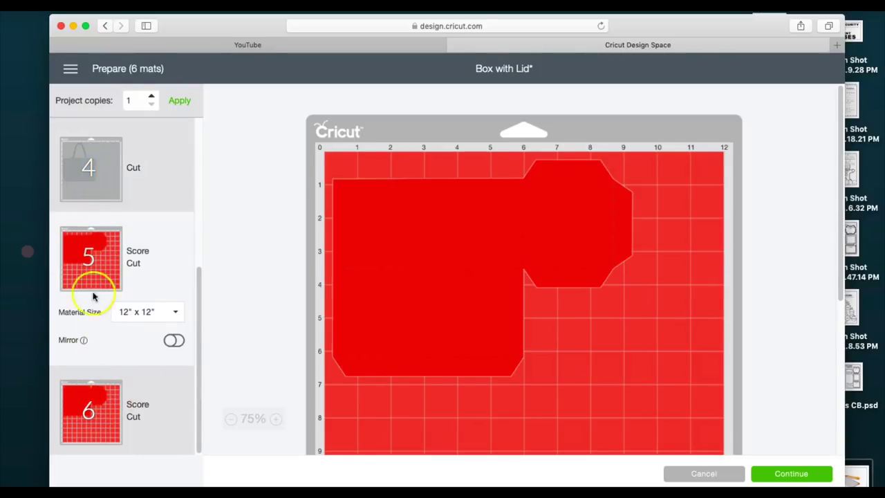
click(800, 475)
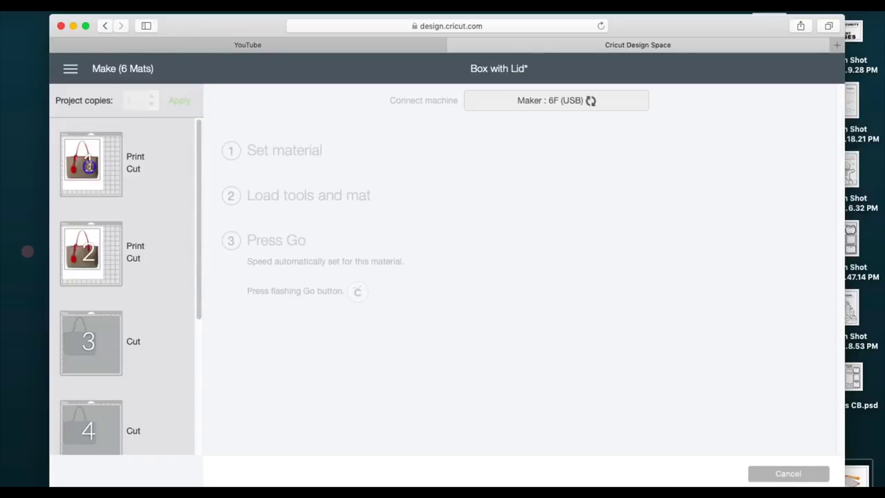
click(281, 196)
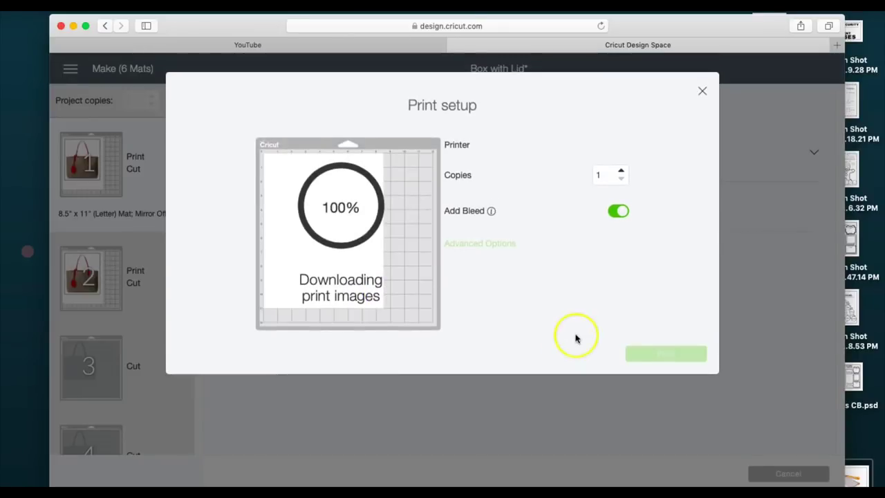